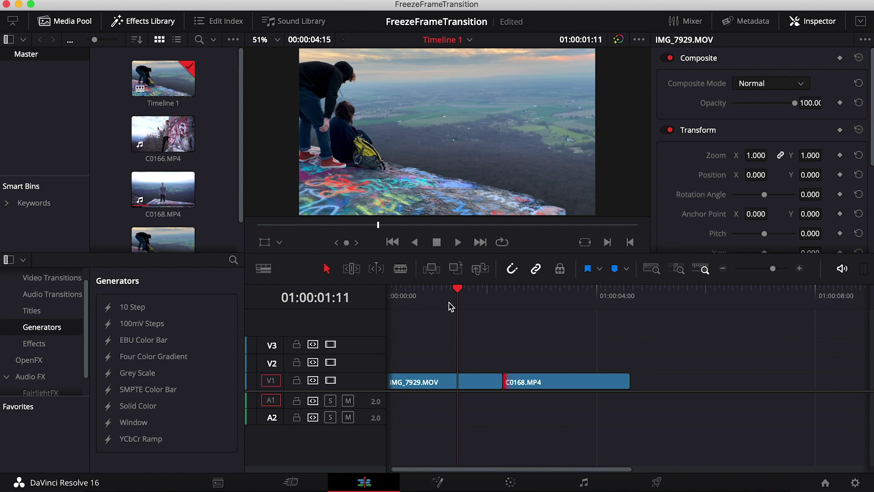
Zoom the timeline in on the start of C0168.MP4 and step one frame in
left_click_drag(456, 288, 499, 294)
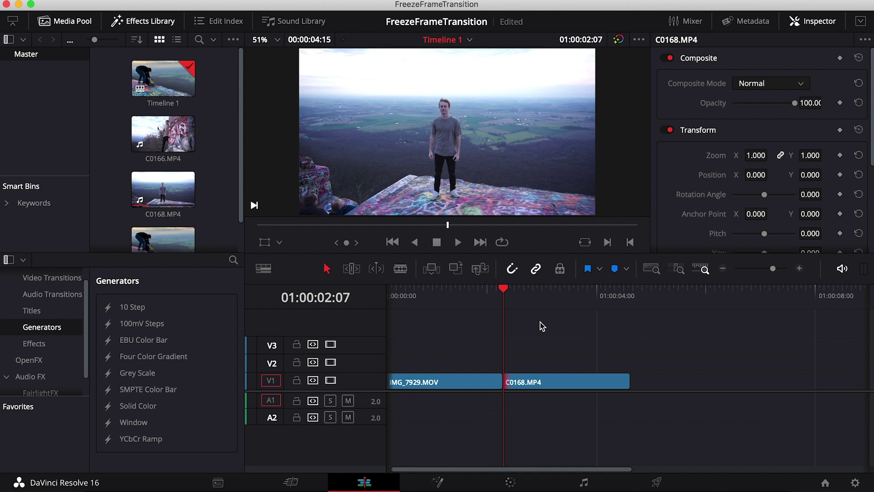
left_click_drag(776, 272, 781, 272)
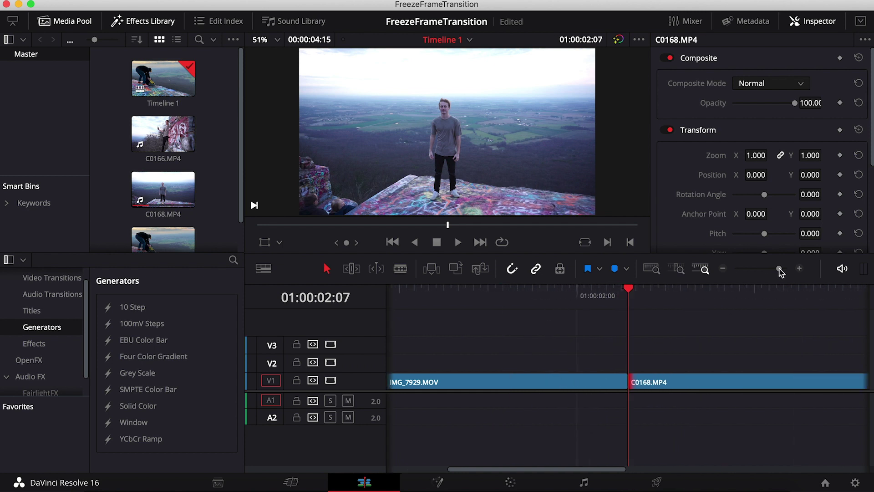
scroll(640, 342, "right", 3)
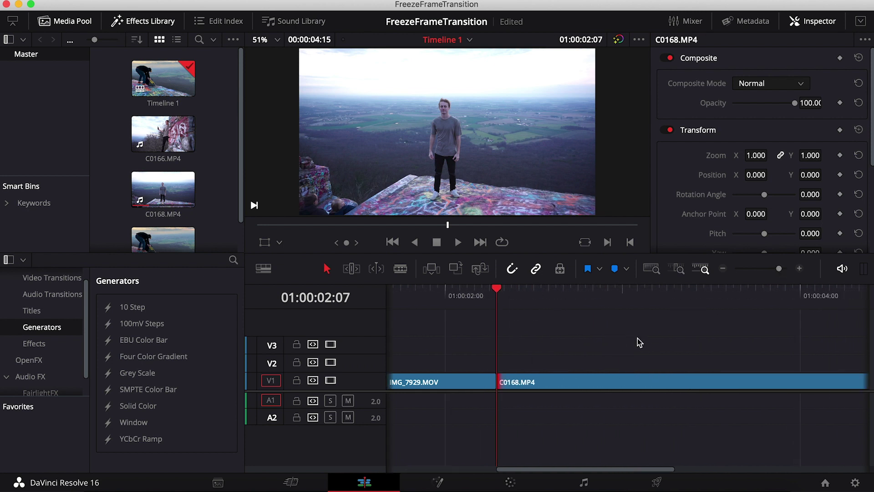
key("Right")
Blade C0168.MP4 at 01:00:02:08 and lift the one-frame piece onto V2
left_click(402, 269)
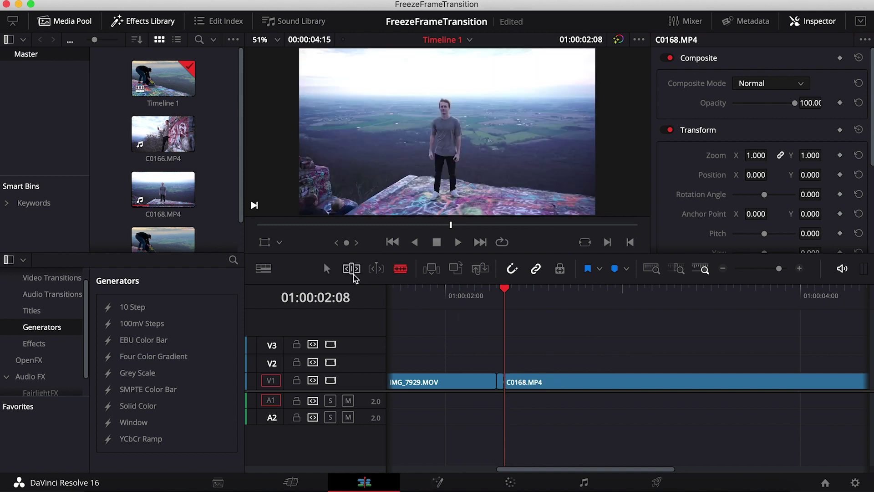
left_click(327, 269)
left_click(500, 382)
left_click_drag(501, 384, 501, 365)
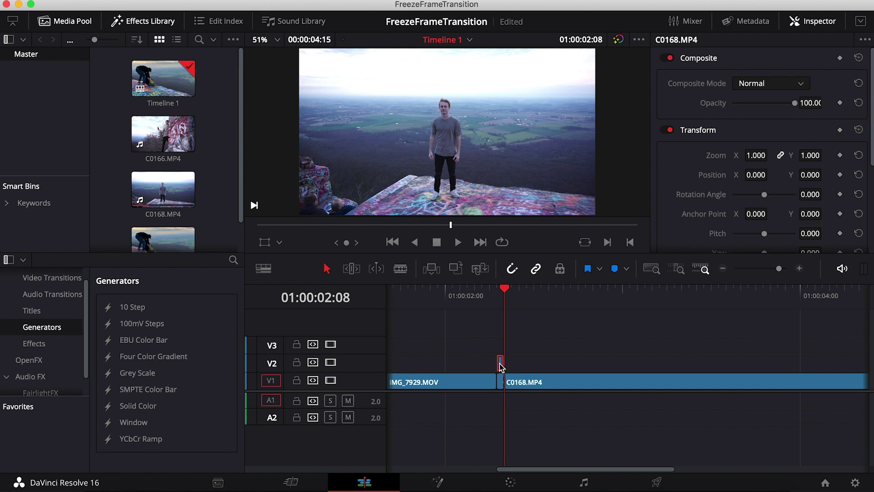
Turn the V2 clip into a freeze frame through Change Clip Speed
right_click(501, 364)
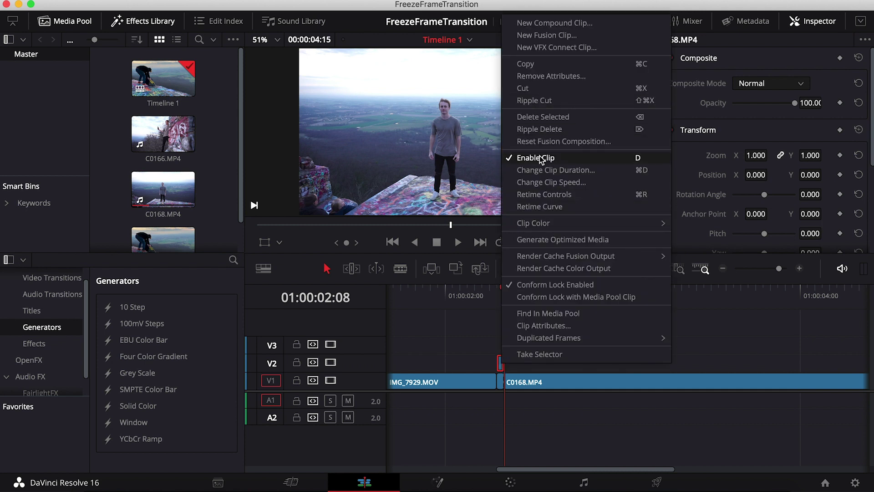
left_click(540, 183)
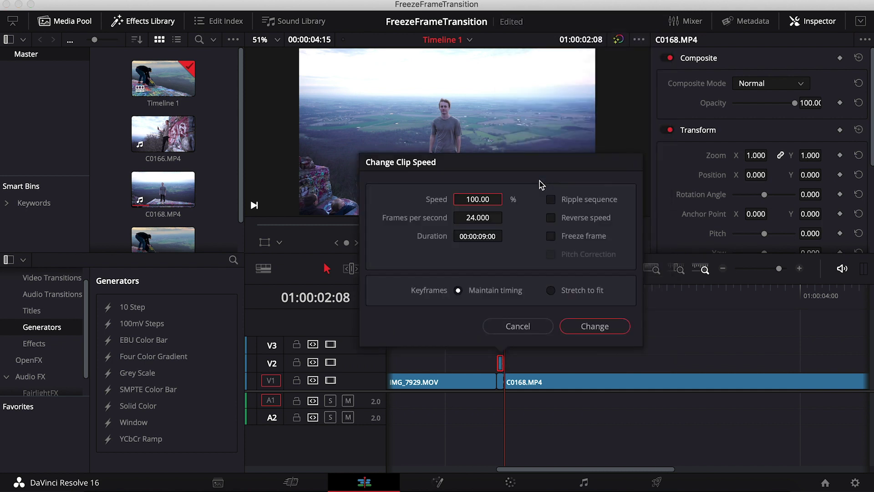
left_click(551, 236)
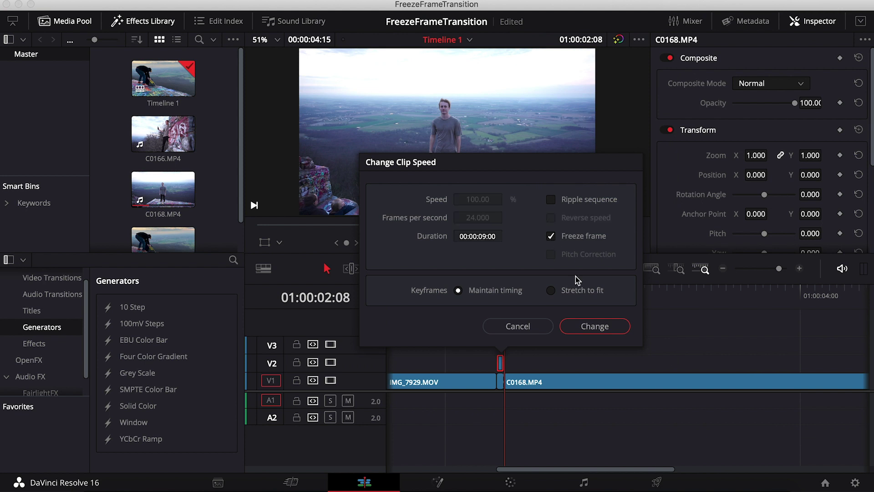
left_click(596, 328)
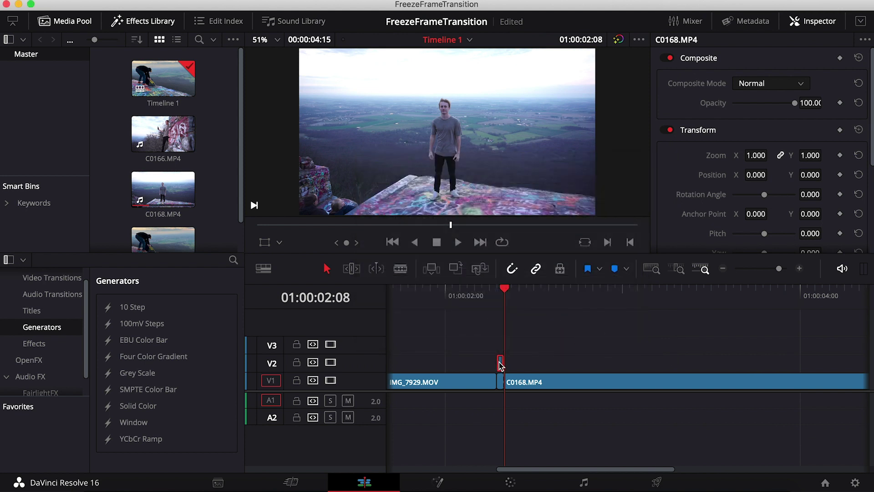
Extend the freeze frame eleven frames earlier over IMG_7929.MOV and park the playhead at 01:00:01:23
left_click_drag(499, 364, 415, 364)
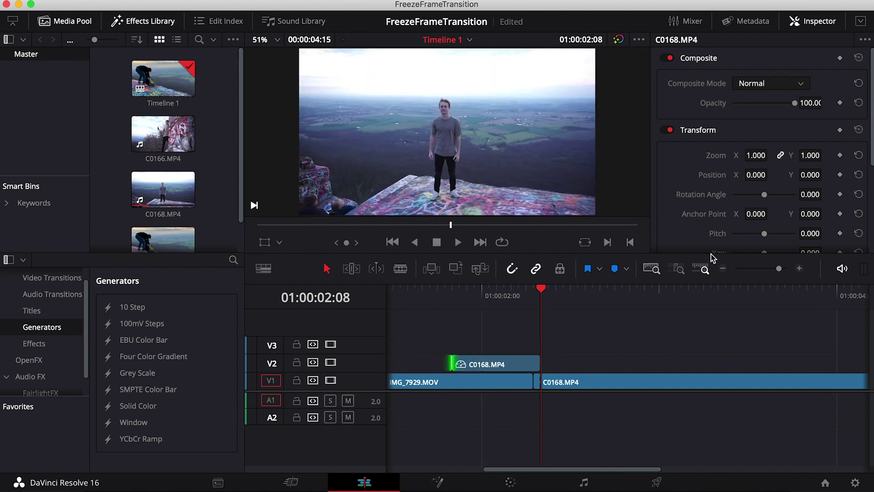
left_click_drag(779, 269, 774, 269)
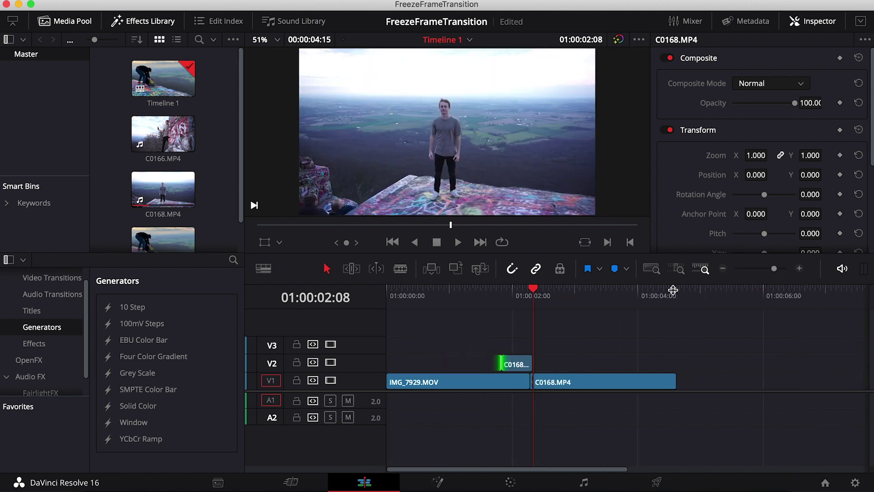
left_click_drag(501, 364, 492, 362)
left_click_drag(535, 292, 510, 291)
left_click(519, 368)
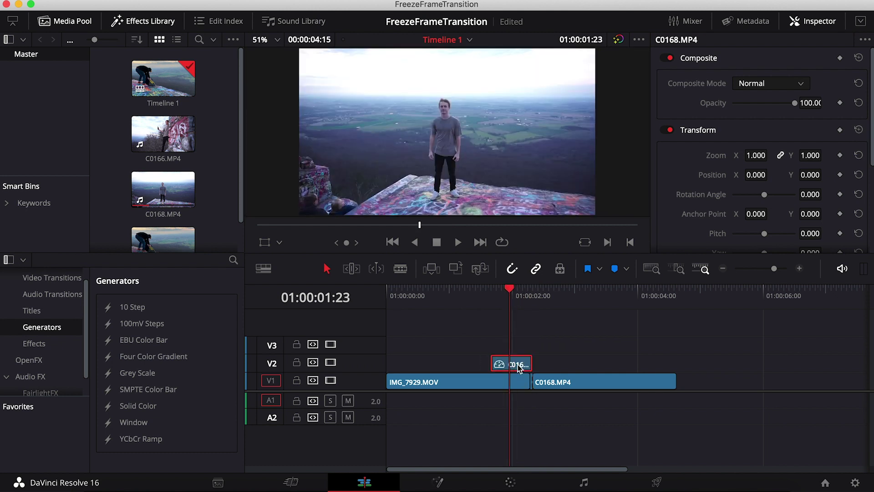
On the Color page, add serial node 02 and an alpha output to the node tree
left_click(502, 484)
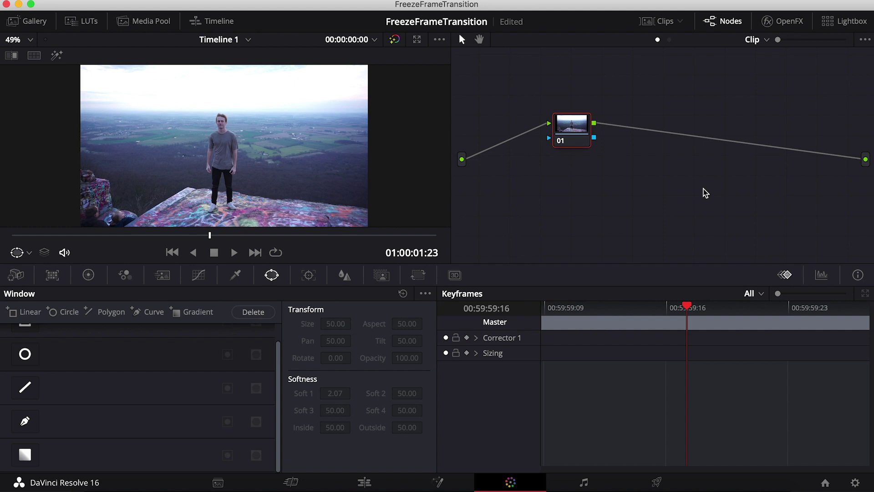
key("alt+s")
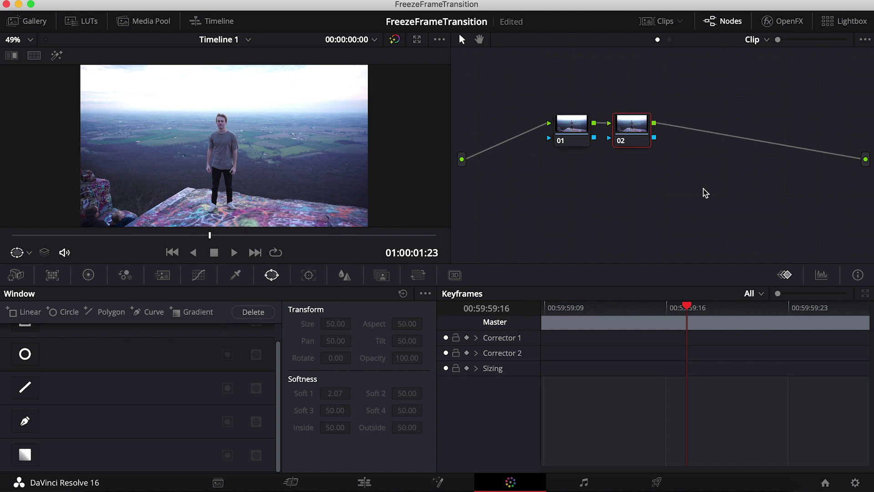
right_click(820, 197)
left_click(806, 243)
Set the viewer to 100% and start a Curve window mask on node 02
left_click(30, 40)
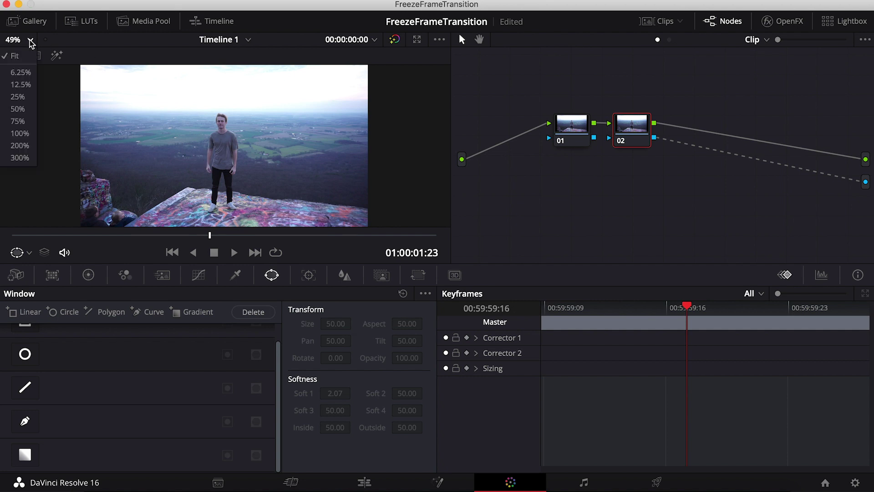
left_click(22, 121)
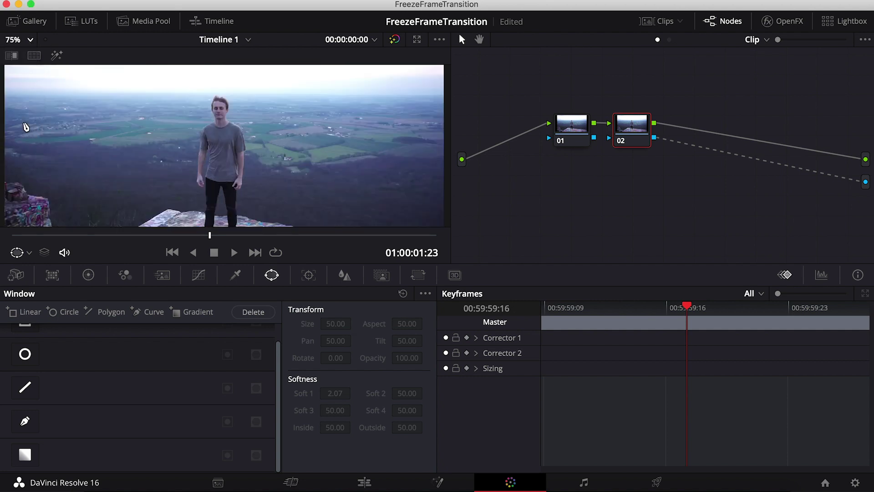
left_click(30, 40)
left_click(26, 133)
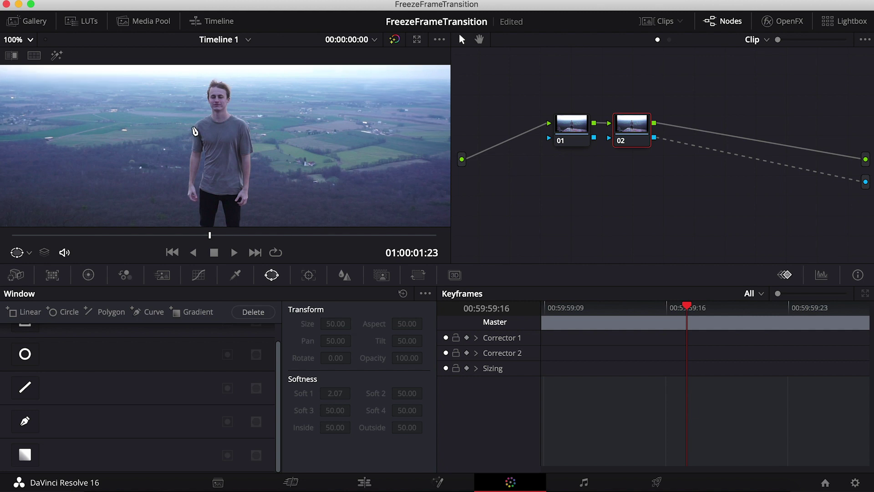
left_click(24, 423)
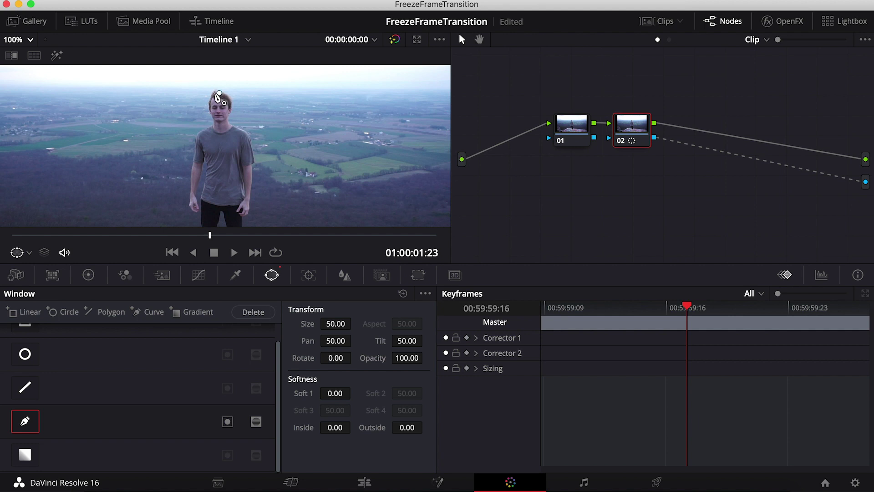
Trace the curve mask around the standing man from head to feet, panning the viewer, and close it
mouse_move(214, 95)
left_mouse_down()
mouse_move(194, 158)
mouse_move(194, 209)
mouse_move(143, 191)
mouse_move(170, 201)
mouse_move(180, 89)
mouse_move(164, 218)
mouse_move(162, 187)
mouse_move(149, 204)
mouse_move(169, 208)
mouse_move(184, 190)
mouse_move(202, 109)
mouse_move(234, 224)
mouse_move(256, 207)
mouse_move(240, 177)
mouse_move(240, 102)
mouse_move(254, 83)
mouse_move(219, 73)
mouse_move(191, 78)
left_mouse_up()
scroll(195, 209, "up", 2)
scroll(174, 198, "down", 2)
scroll(169, 201, "down", 2)
scroll(165, 218, "down", 1)
scroll(196, 145, "up", 2)
scroll(223, 176, "down", 1)
scroll(235, 224, "down", 1)
scroll(242, 104, "up", 1)
scroll(249, 91, "up", 1)
scroll(253, 83, "up", 1)
scroll(254, 83, "up", 1)
scroll(248, 78, "up", 1)
scroll(237, 75, "up", 1)
scroll(219, 73, "up", 1)
scroll(214, 74, "up", 1)
scroll(211, 79, "up", 1)
scroll(191, 77, "down", 6)
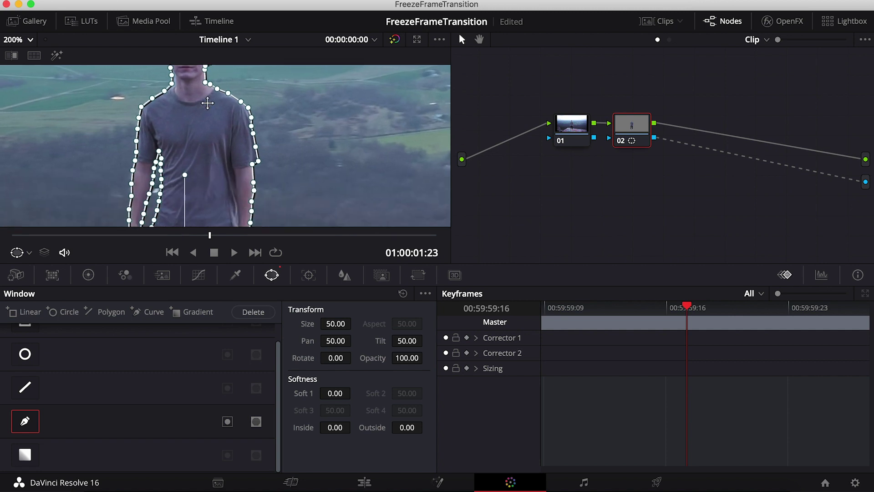
scroll(207, 103, "down", 3)
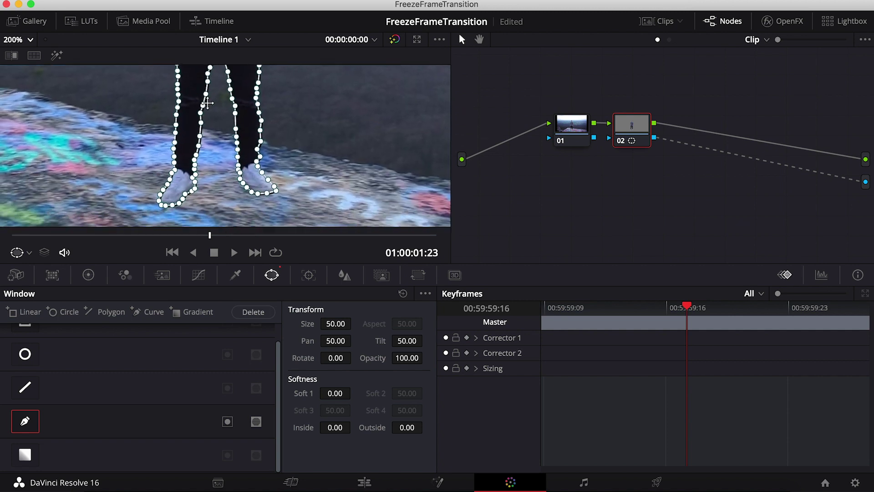
scroll(207, 103, "up", 4)
scroll(207, 103, "up", 1)
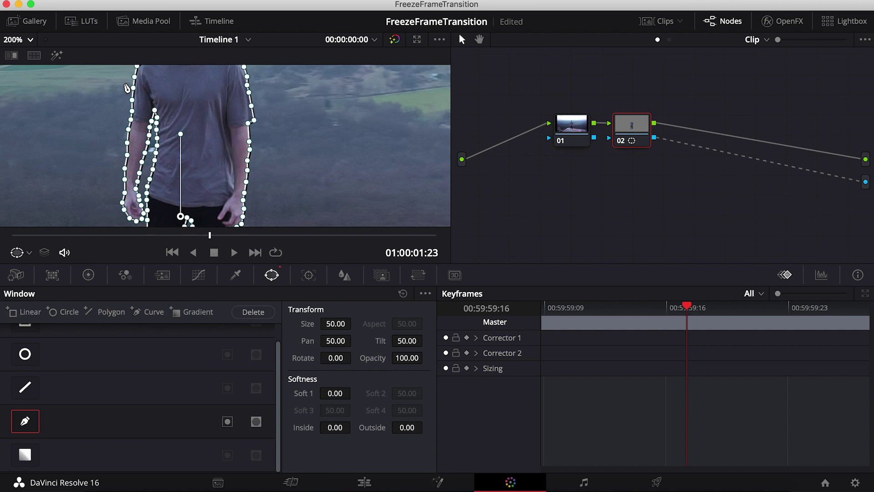
Fit the viewer, return to the Edit page, and scrub to C0168.MP4's first frame at 01:00:02:07
left_click(30, 41)
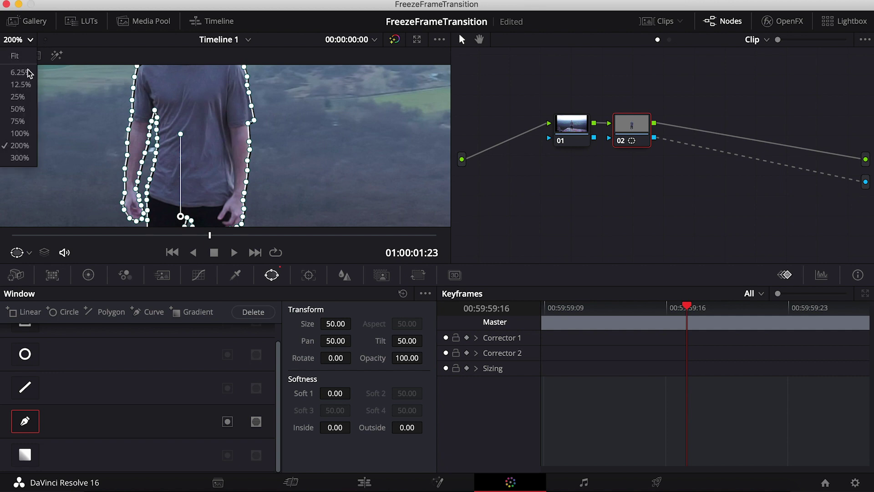
left_click(29, 64)
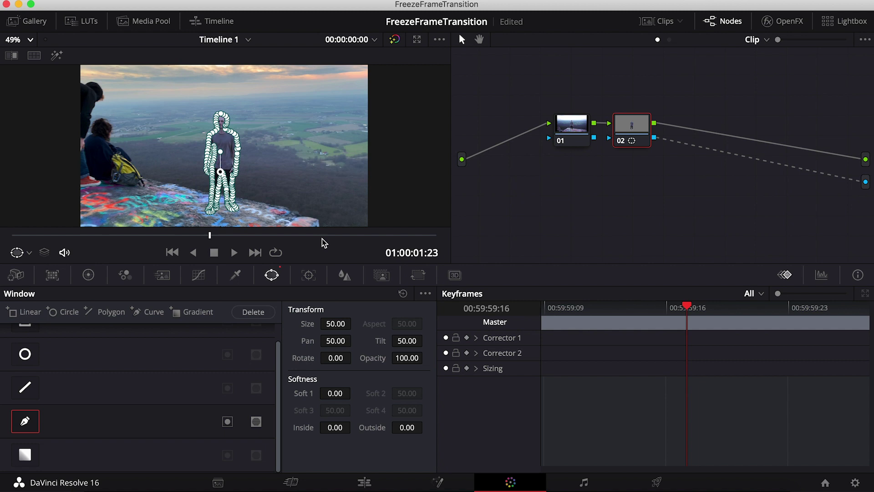
left_click(365, 482)
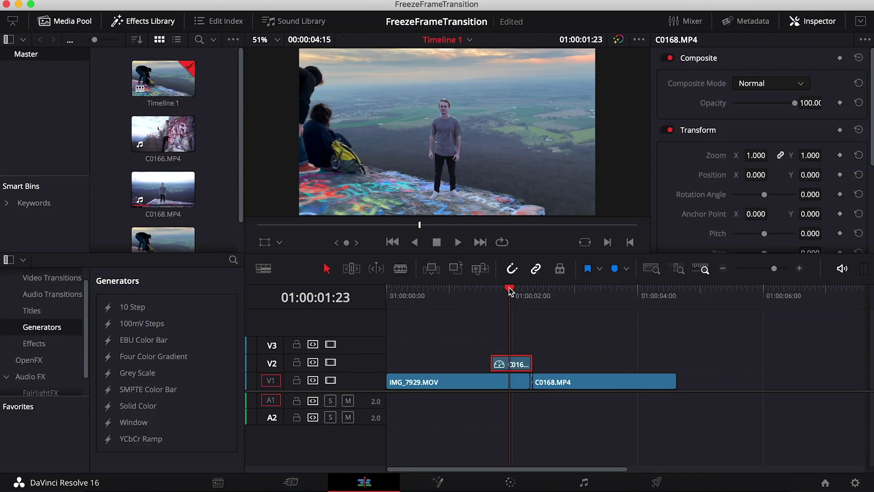
mouse_move(510, 291)
left_mouse_down()
mouse_move(492, 291)
mouse_move(513, 292)
left_mouse_up()
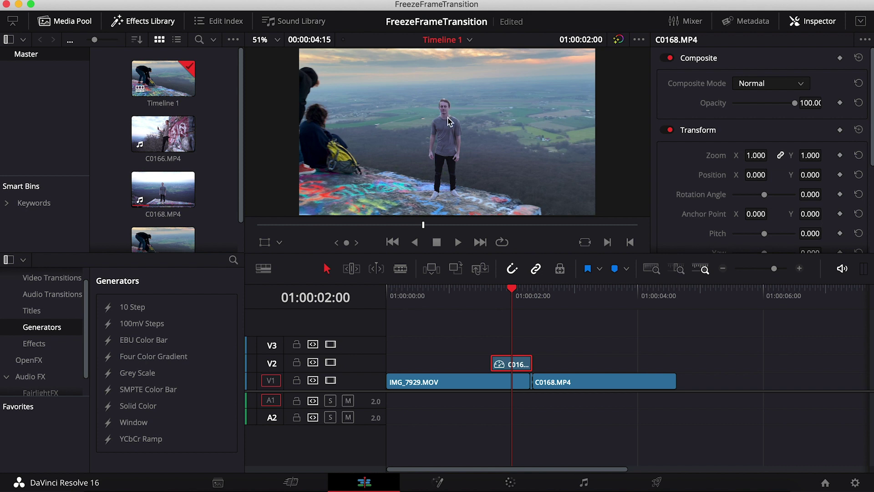
mouse_move(515, 291)
left_mouse_down()
mouse_move(531, 291)
mouse_move(498, 293)
mouse_move(531, 290)
left_mouse_up()
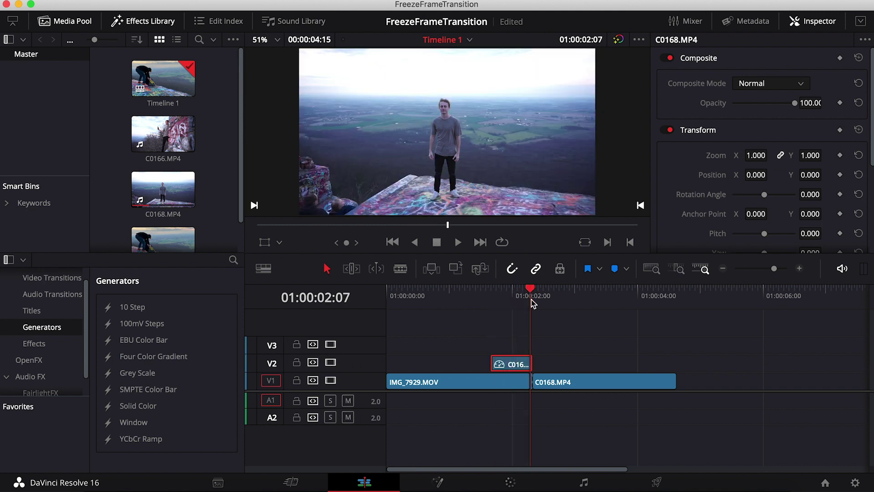
Keyframe Zoom at 01:00:02:07, then set zoom 2.130 and position X -638, Y 94 at 01:00:01:16
left_click(840, 155)
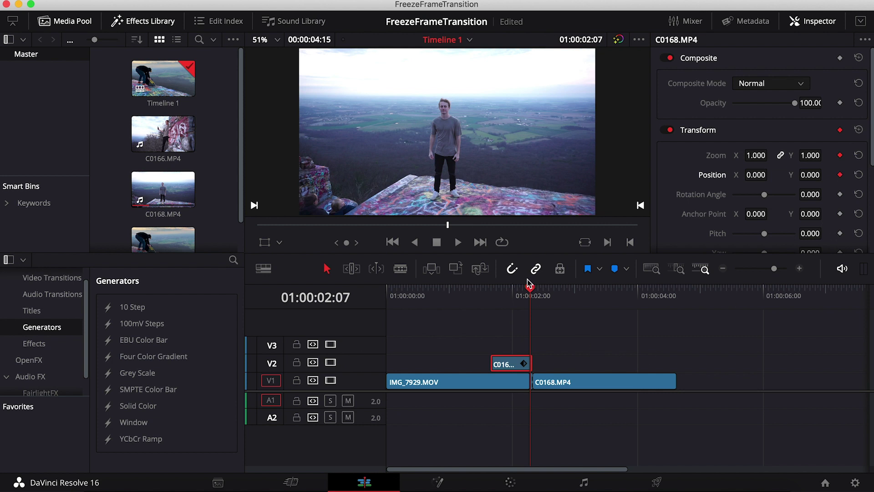
left_click_drag(530, 292, 491, 292)
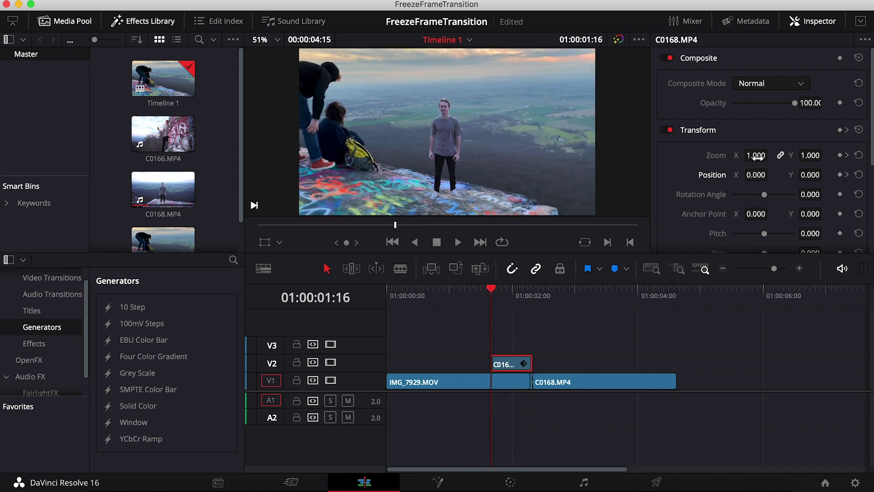
left_click_drag(755, 155, 810, 177)
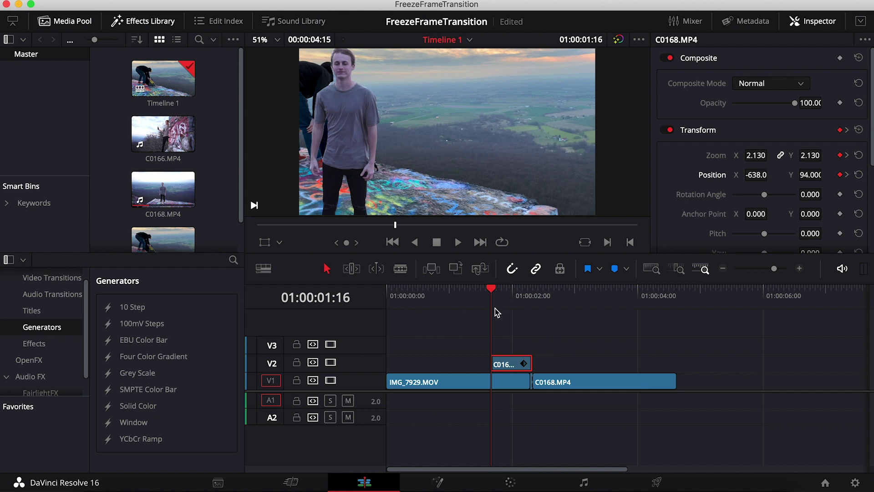
left_click_drag(491, 289, 471, 291)
key("space")
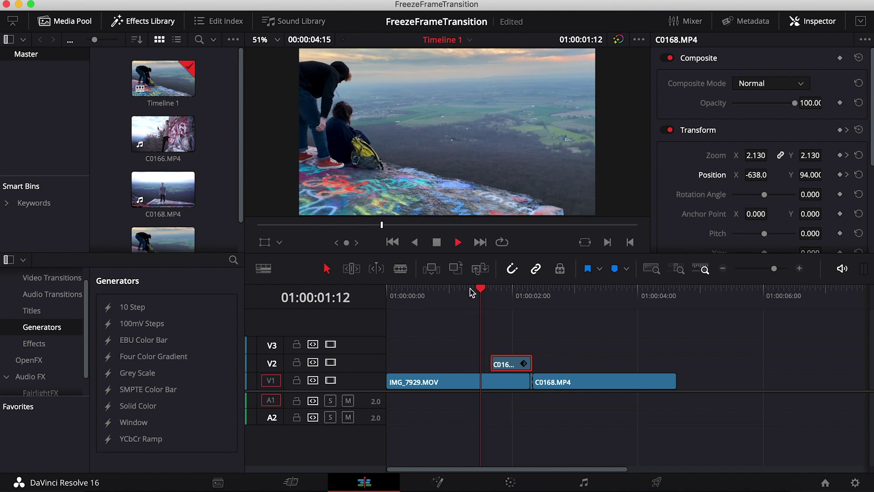
key("space")
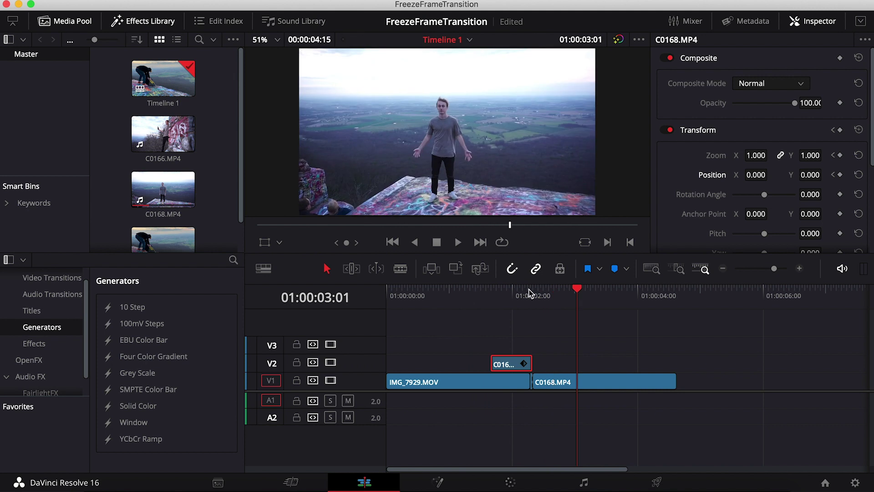
left_click_drag(578, 293, 466, 294)
key("space")
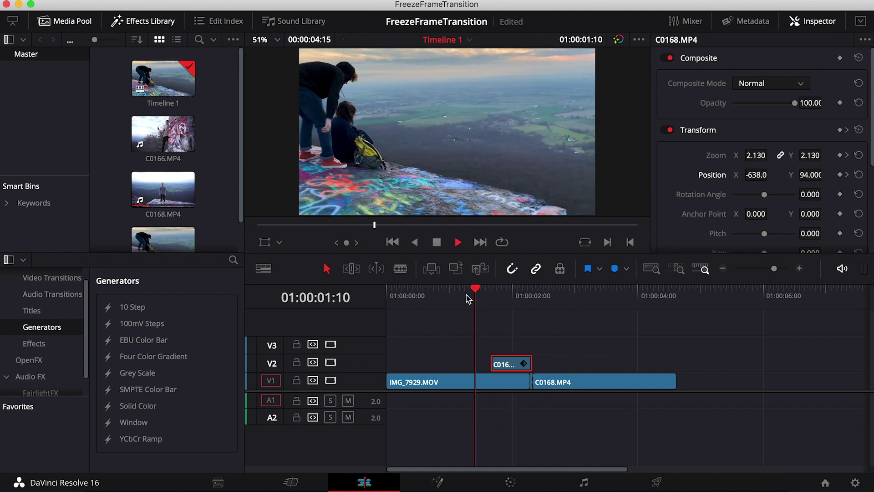
key("space")
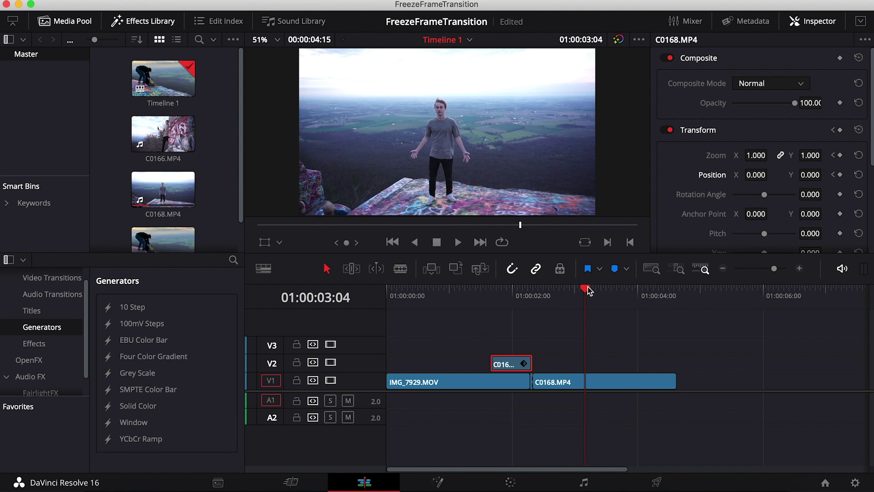
left_click_drag(585, 290, 535, 291)
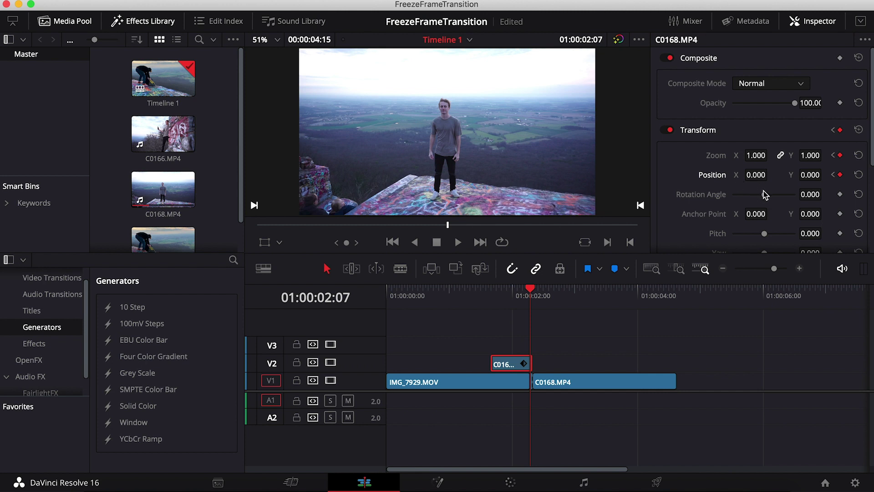
scroll(713, 186, "down", 2)
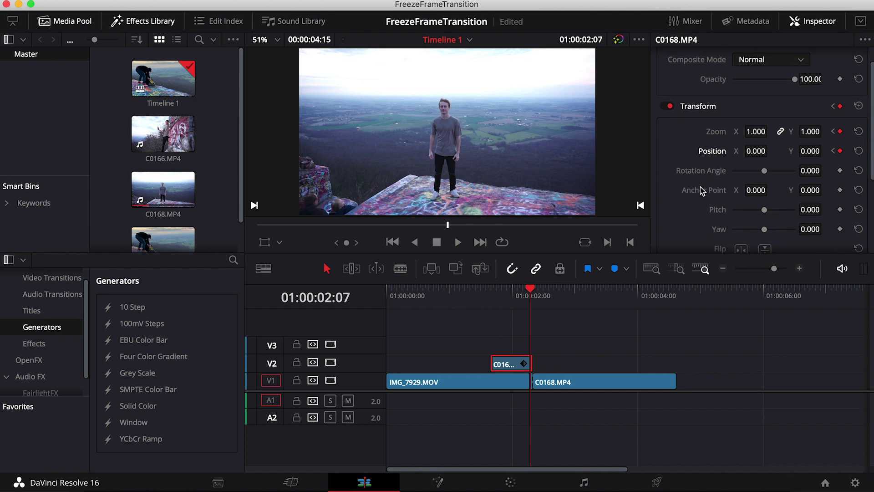
scroll(687, 166, "up", 2)
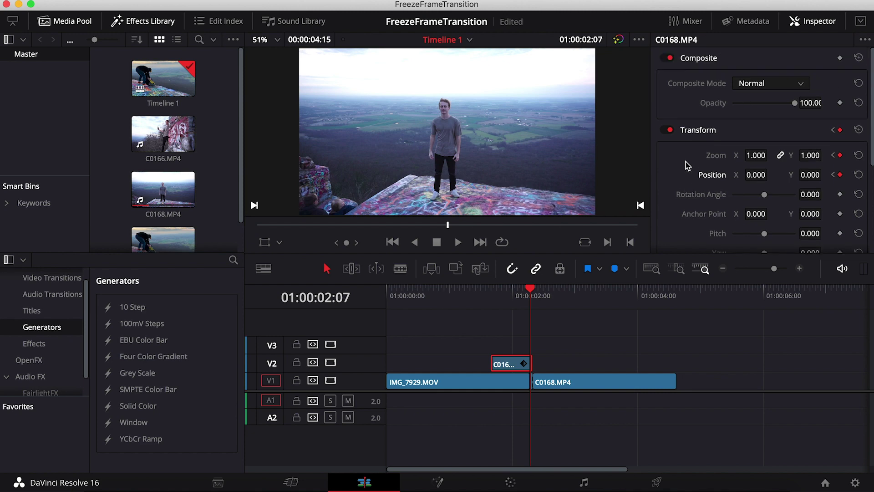